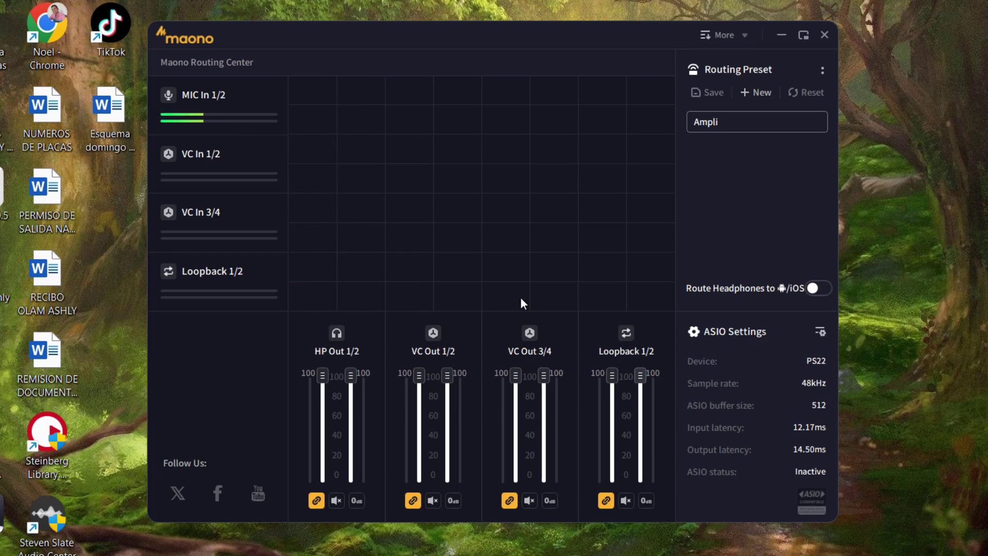
# Step: Route MIC In 1/2 to HP Out 1/2, VC Out 1/2, VC Out 3/4 and Loopback 1/2 in the routing matrix
pyautogui.click(307, 121)
pyautogui.click(361, 121)
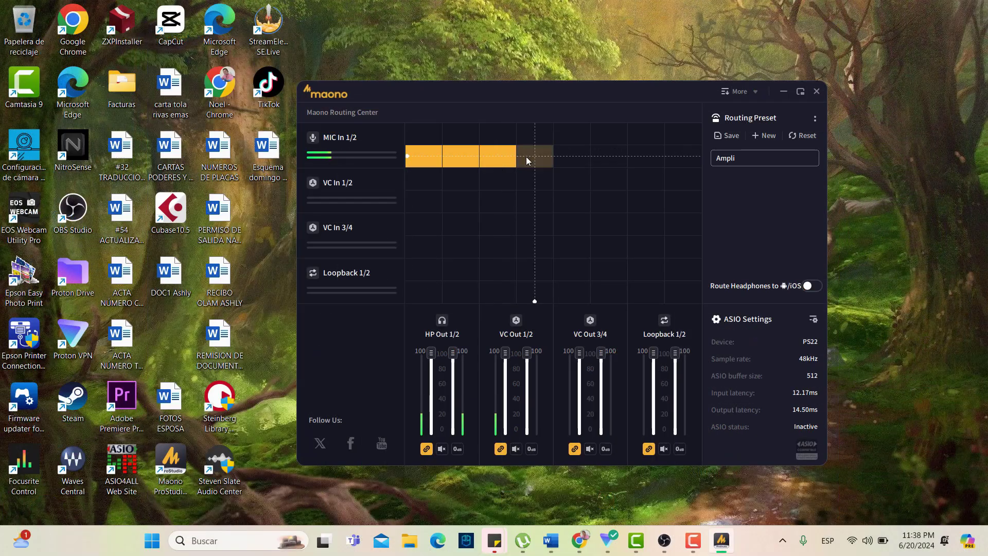
pyautogui.click(535, 156)
pyautogui.click(576, 159)
pyautogui.click(594, 156)
pyautogui.click(645, 156)
pyautogui.click(683, 156)
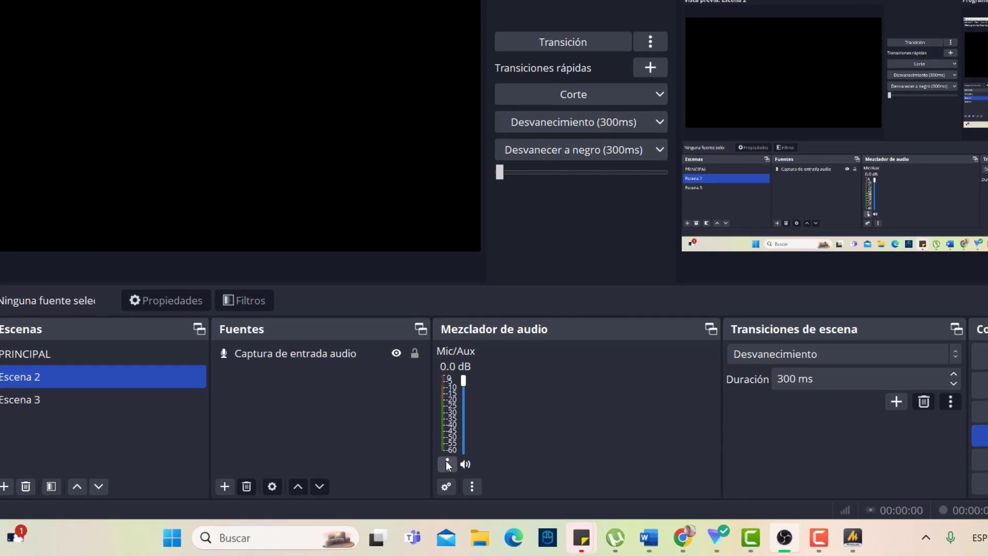
# Step: In OBS Studio, set the Mic/Aux source's device to Maono Loopback 1/2 (2- Maono ProStudio 2x2)
pyautogui.click(381, 478)
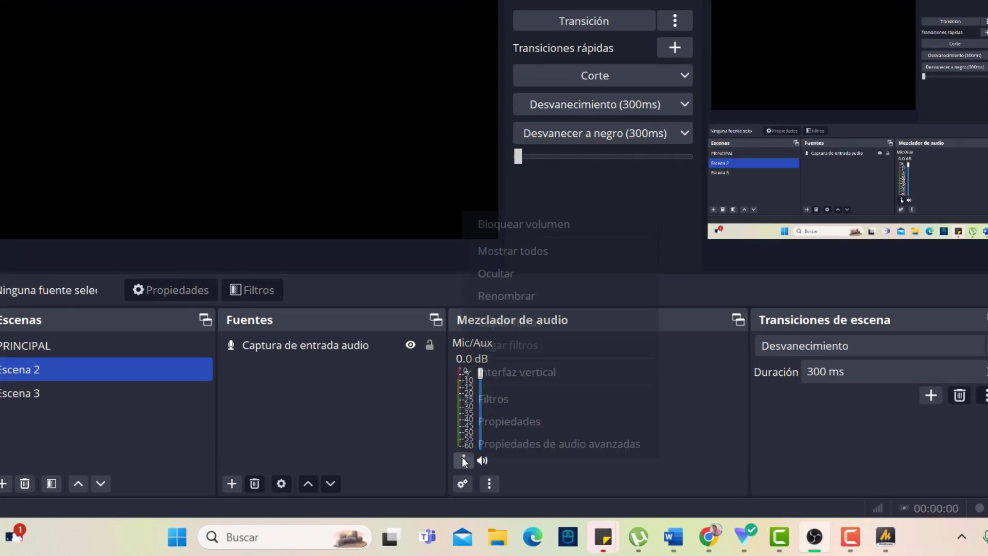
pyautogui.click(499, 421)
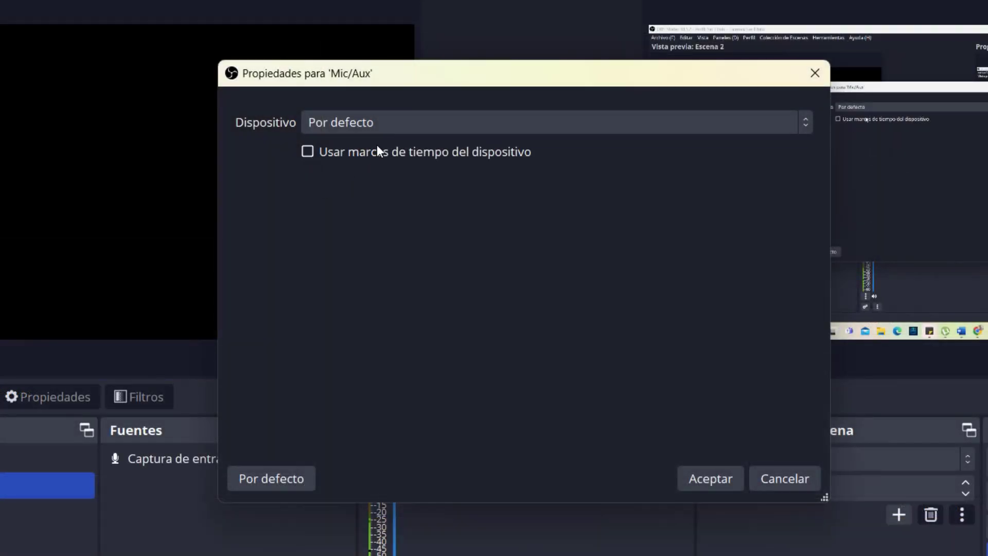
pyautogui.click(403, 126)
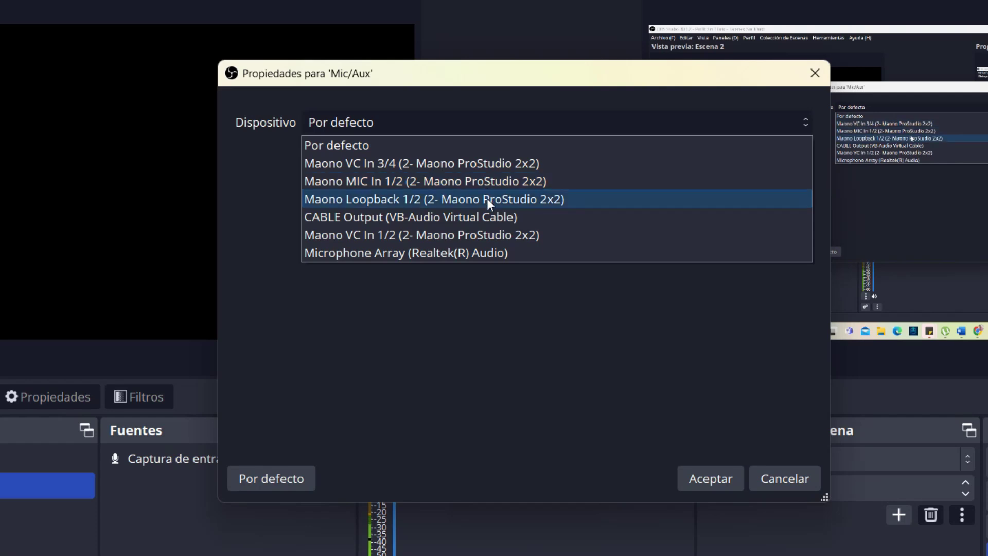
pyautogui.click(379, 202)
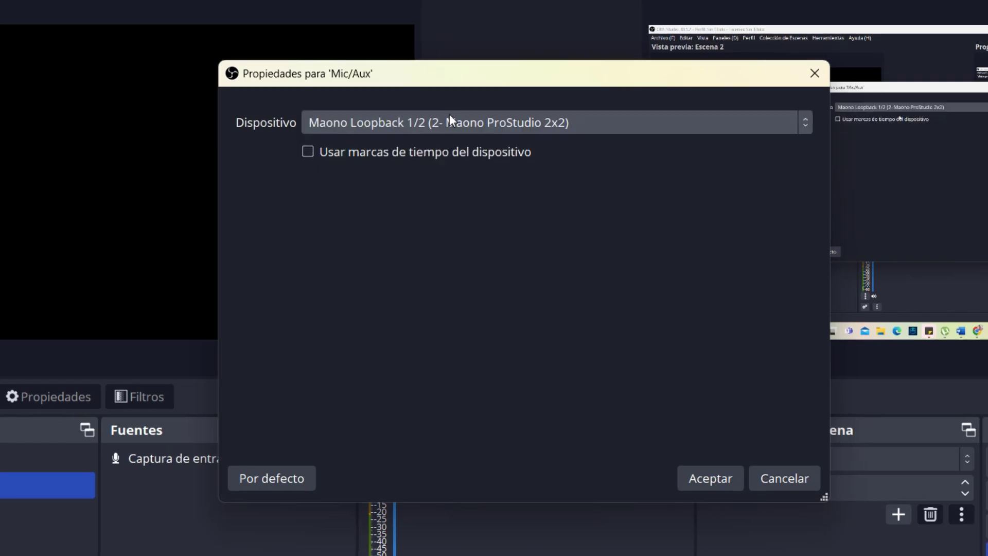
pyautogui.click(698, 474)
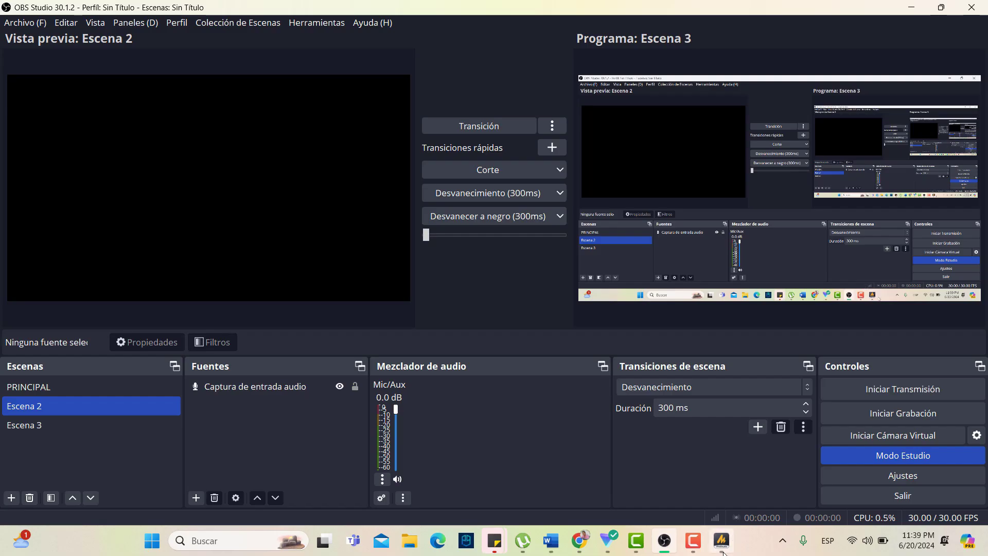
# Step: Switch to the Maono Routing Center, route MIC In 1/2 to both Loopback 1/2 channels, and bring OBS Studio back to check the mixer
pyautogui.click(864, 528)
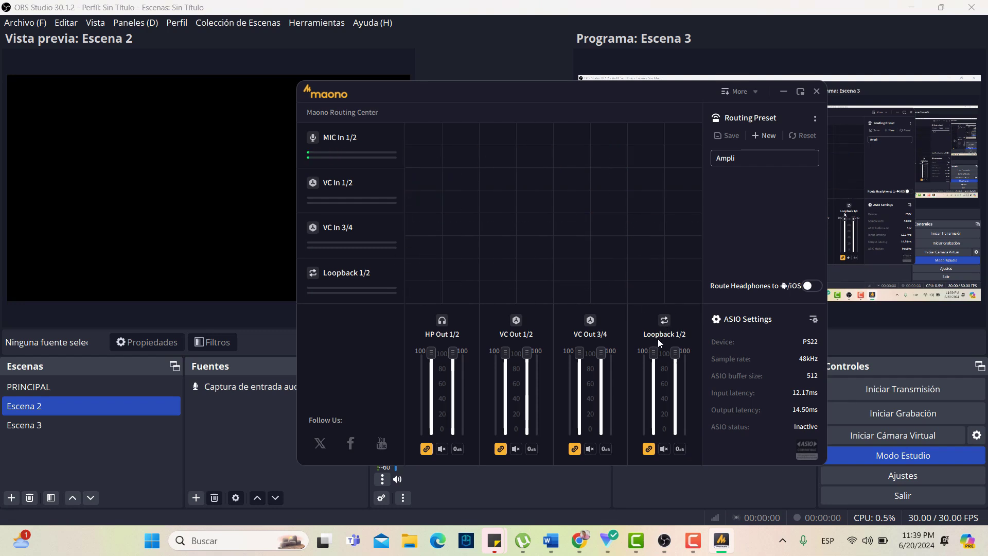
pyautogui.click(648, 145)
pyautogui.click(676, 150)
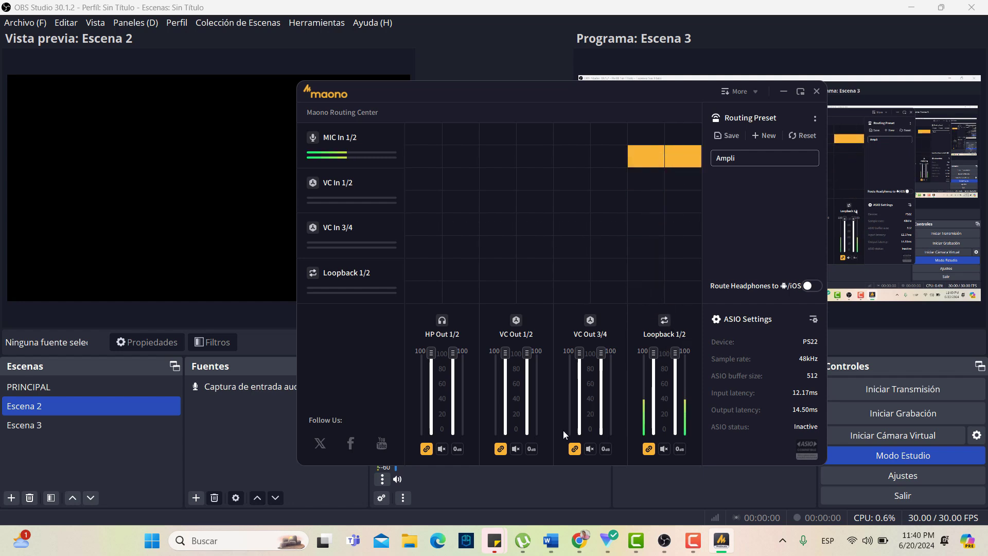
pyautogui.click(525, 478)
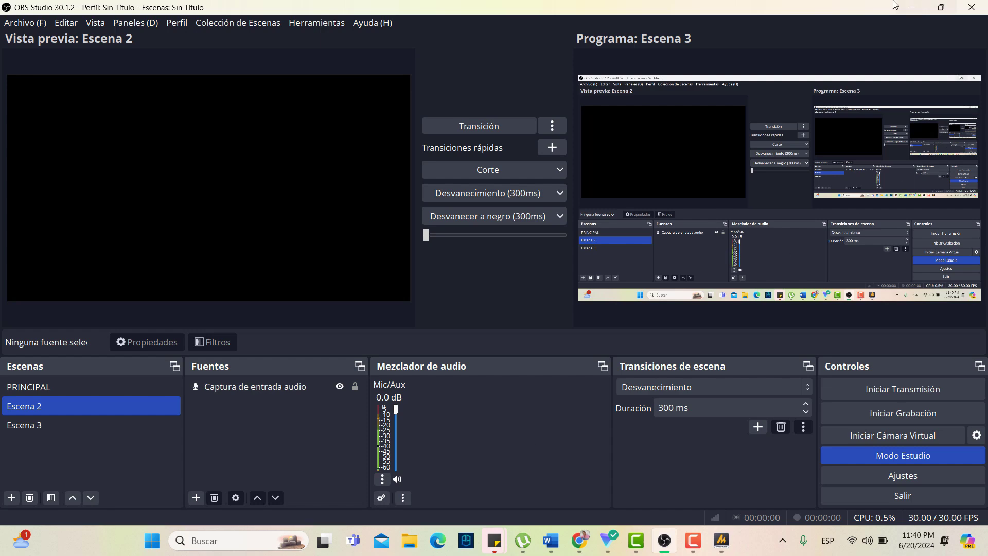
# Step: Minimize OBS Studio, launch Cubase 10.5 and create an empty project
pyautogui.click(911, 9)
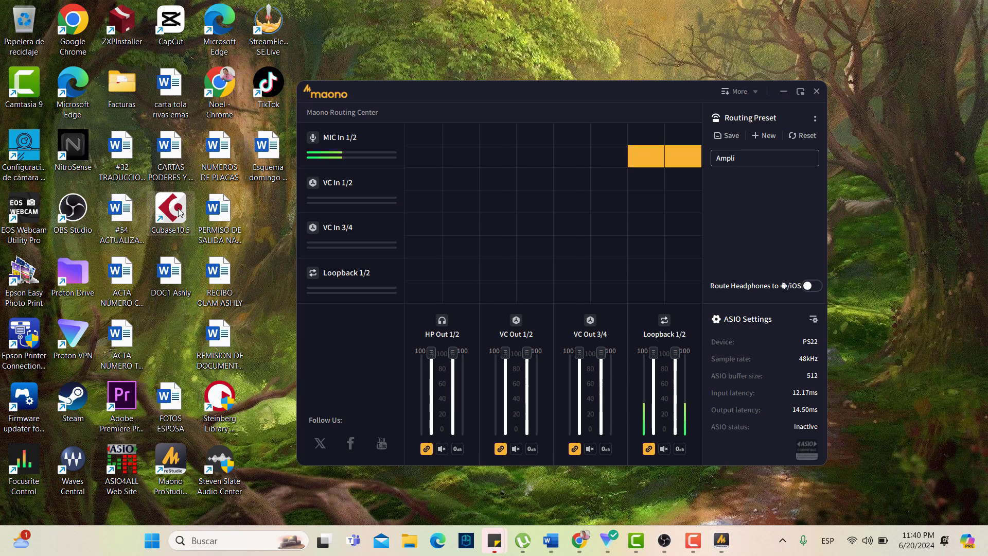
pyautogui.doubleClick(167, 232)
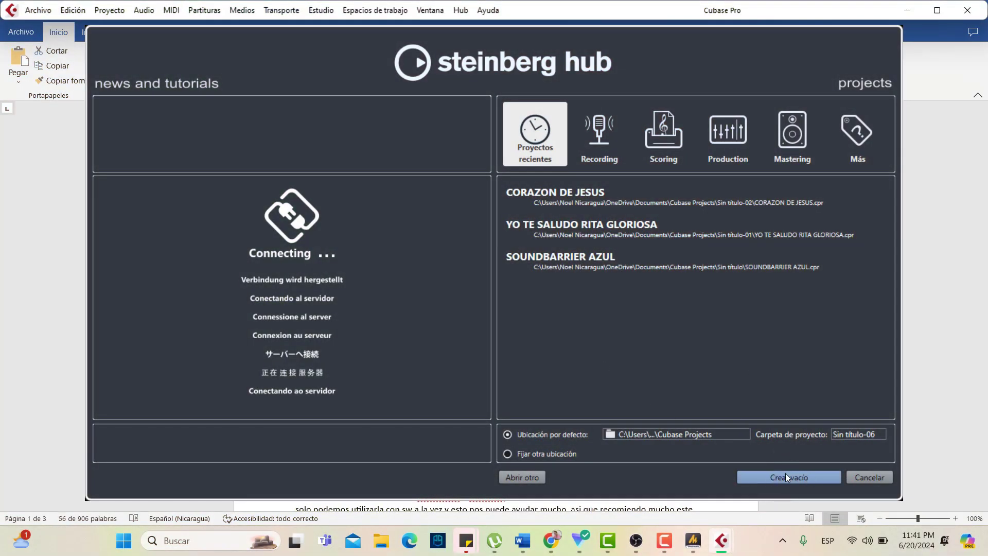
pyautogui.click(792, 477)
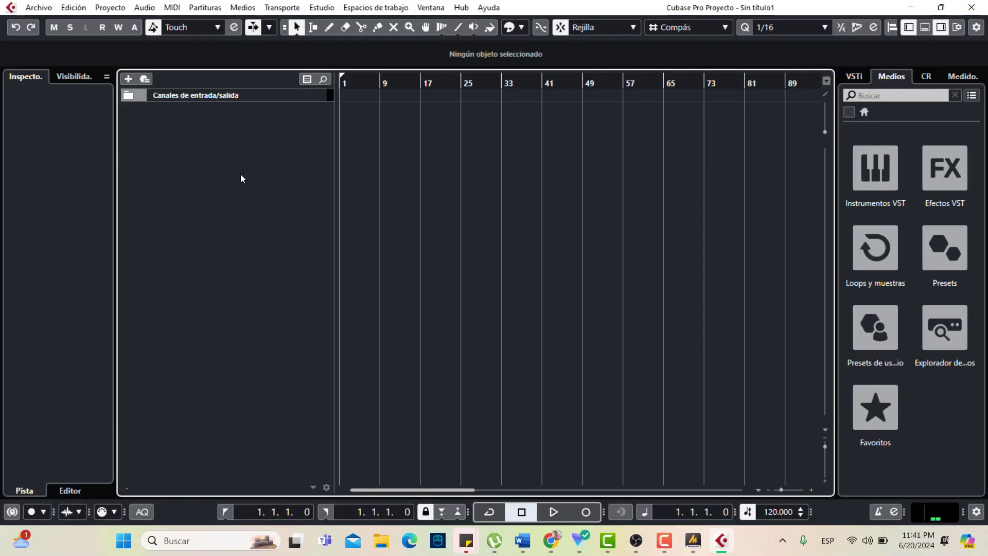
# Step: Set the VST audio system's ASIO driver to Maono ProStudio 2x2 ASIO in the studio setup and accept it
pyautogui.click(380, 8)
pyautogui.moveTo(330, 8)
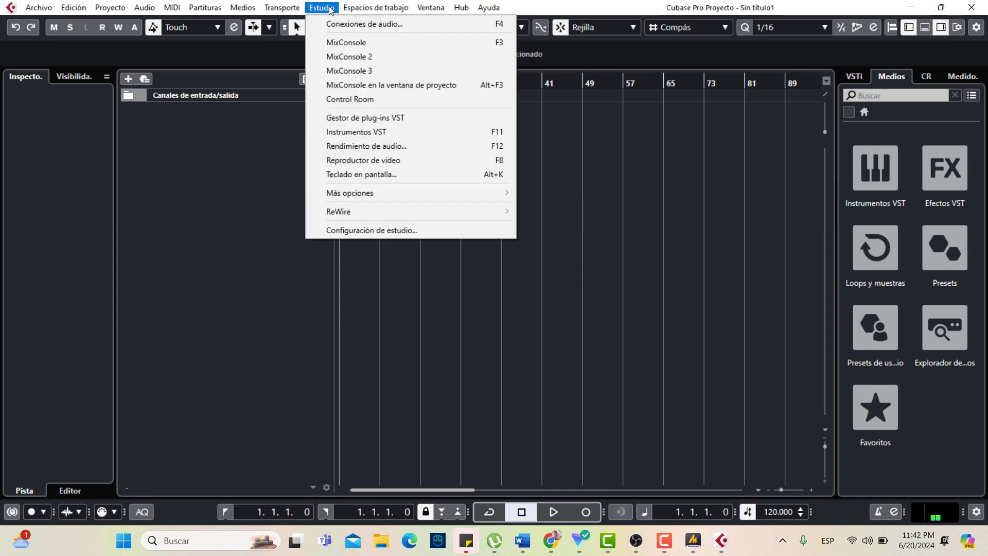
pyautogui.click(382, 233)
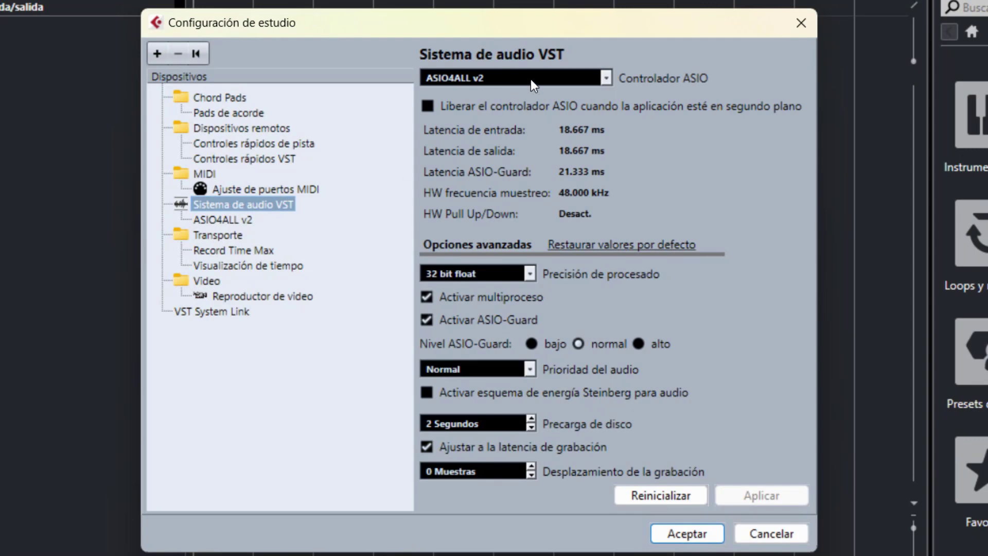
pyautogui.click(603, 81)
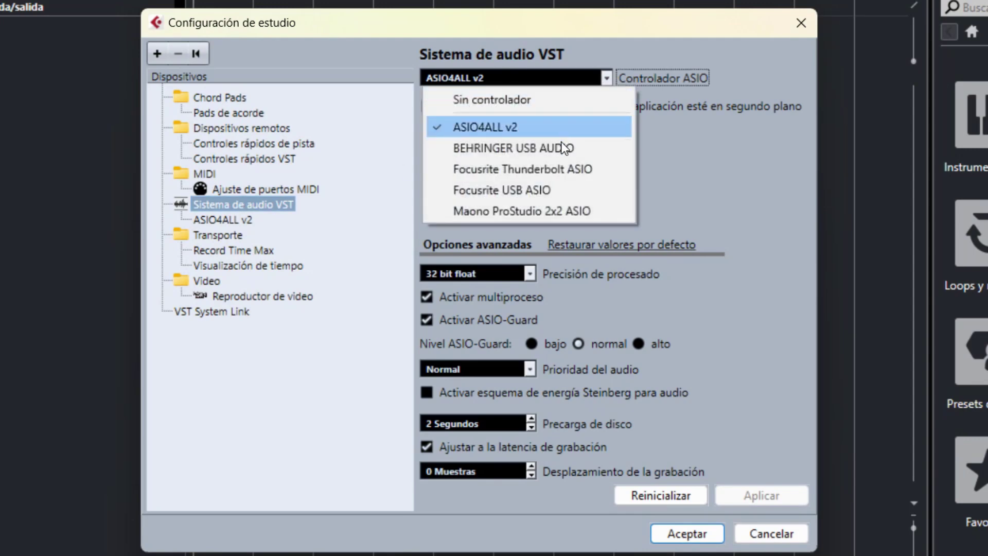
pyautogui.click(557, 212)
pyautogui.click(397, 296)
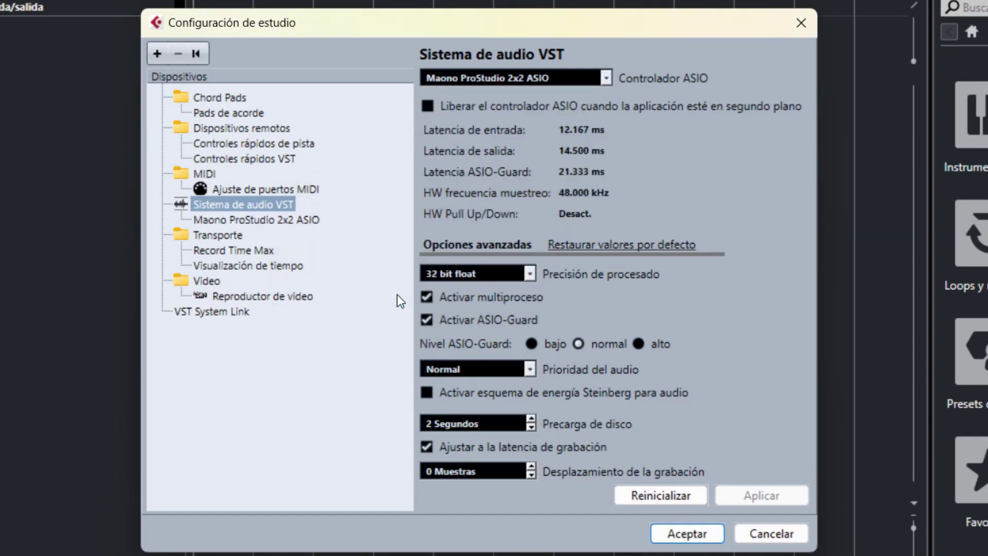
pyautogui.click(690, 534)
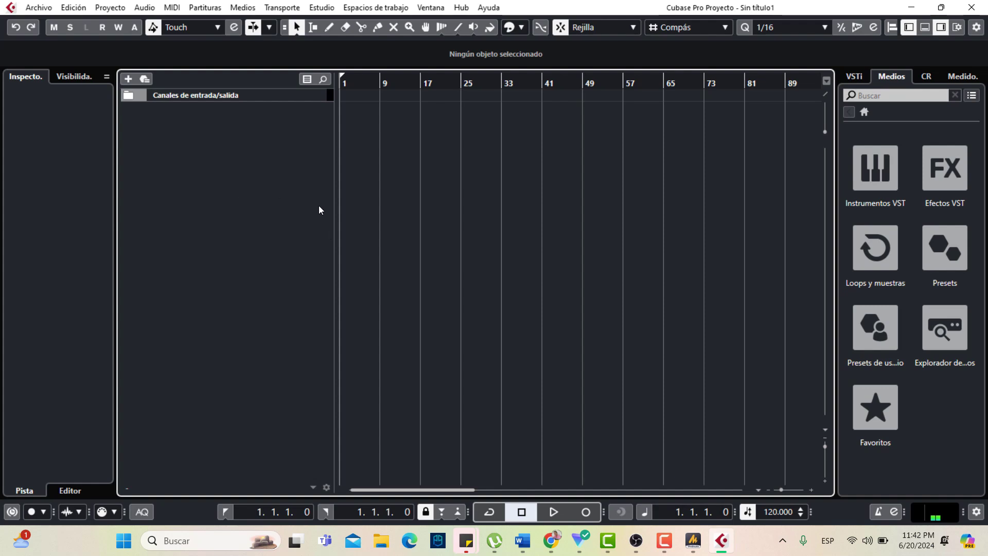
# Step: Add a mono audio track with Maono MIC In 1 as input and Stereo Out as output, and enable its monitoring
pyautogui.rightClick(268, 179)
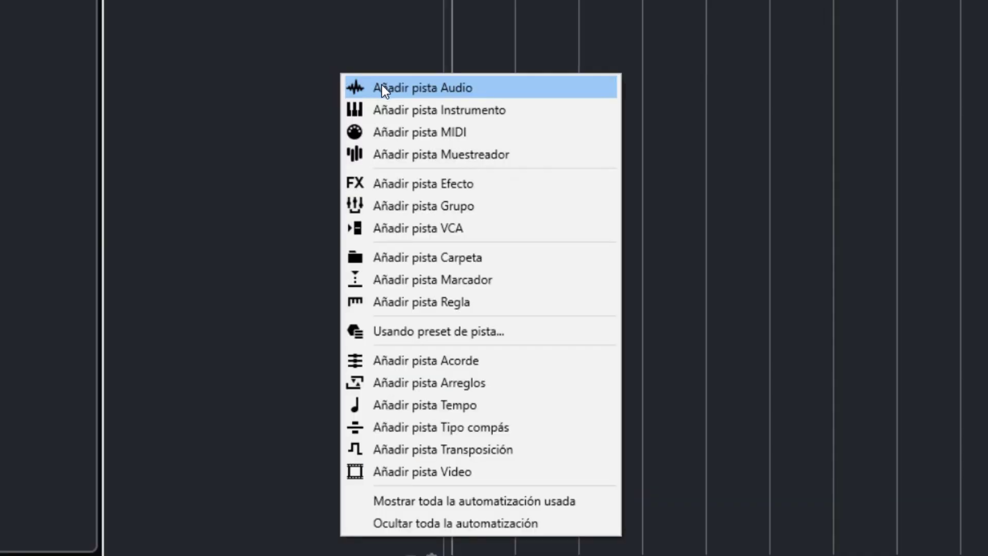
pyautogui.click(381, 88)
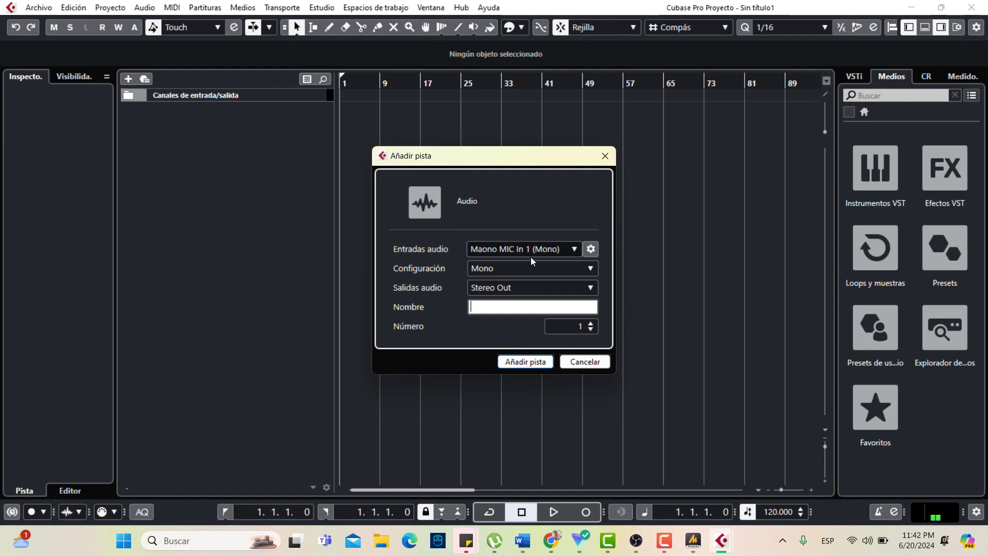
pyautogui.click(530, 250)
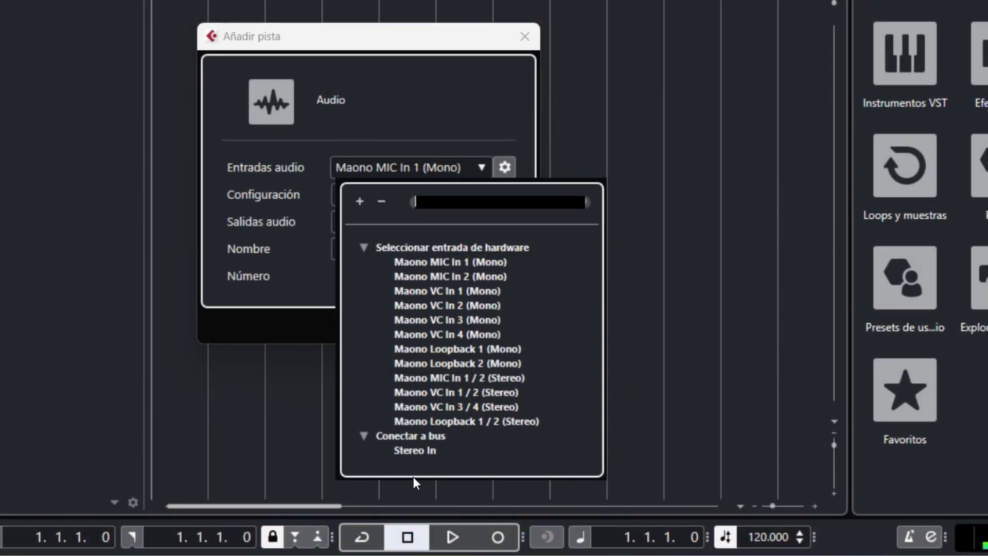
pyautogui.click(458, 264)
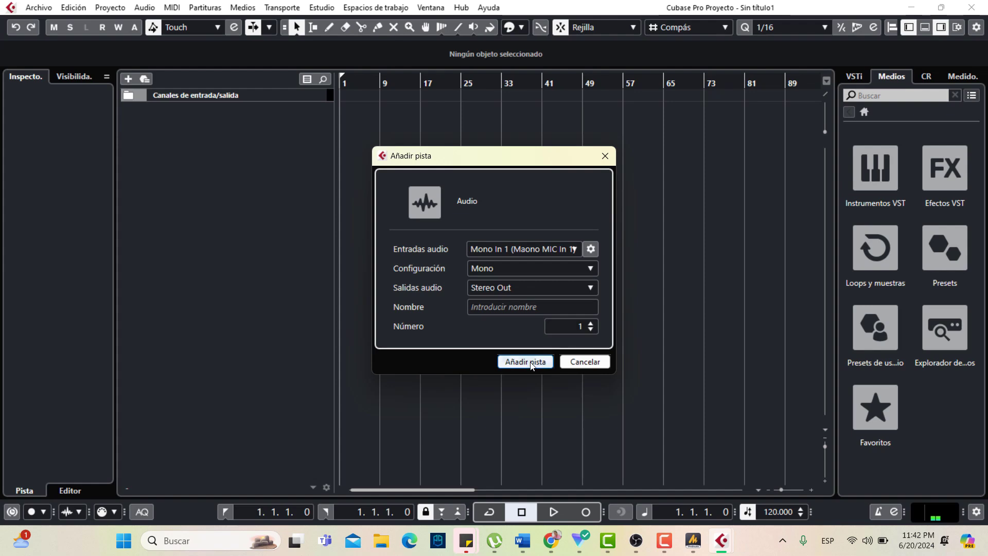
pyautogui.click(525, 361)
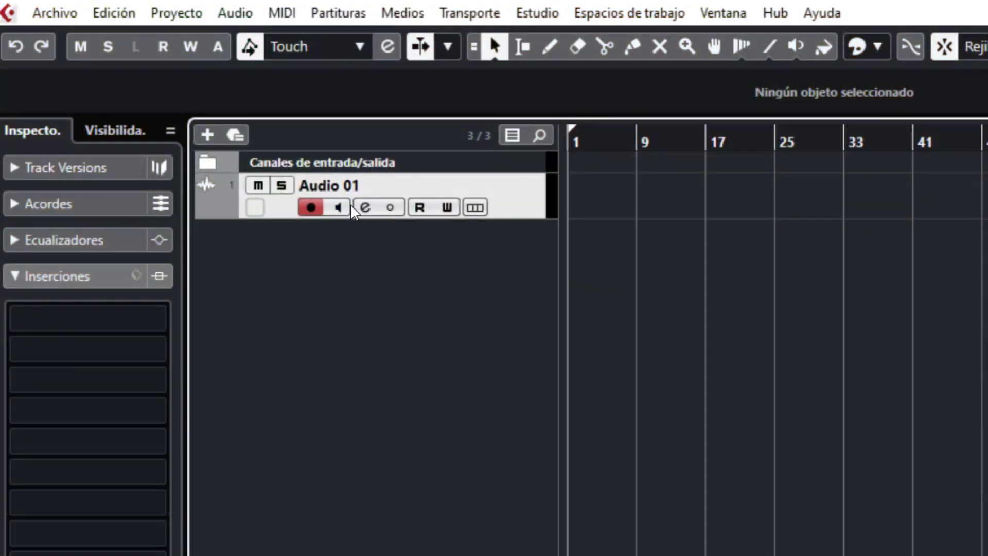
pyautogui.click(204, 121)
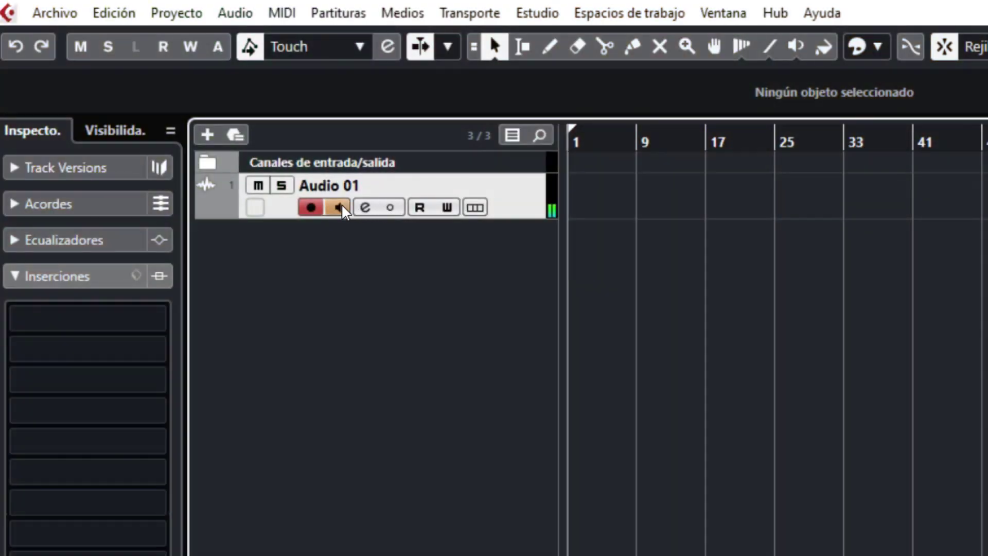